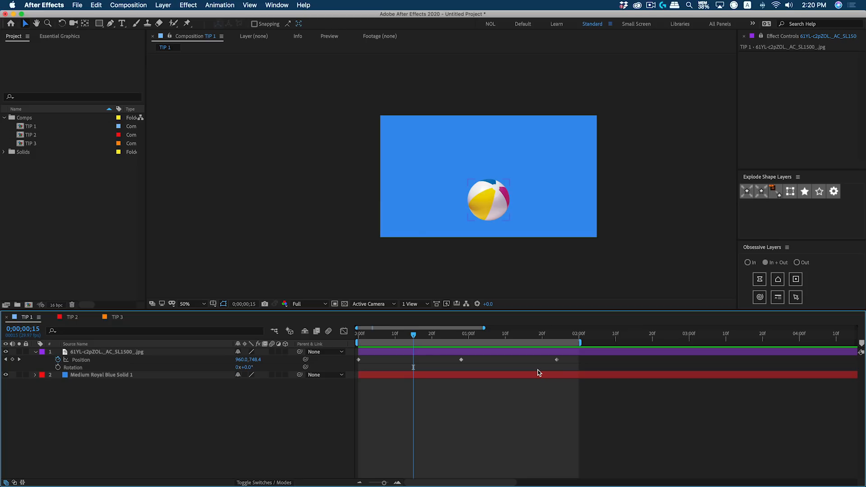
Preview the beach ball's bounce animation from the start of the timeline.
left_click_drag(413, 334, 358, 332)
key("space")
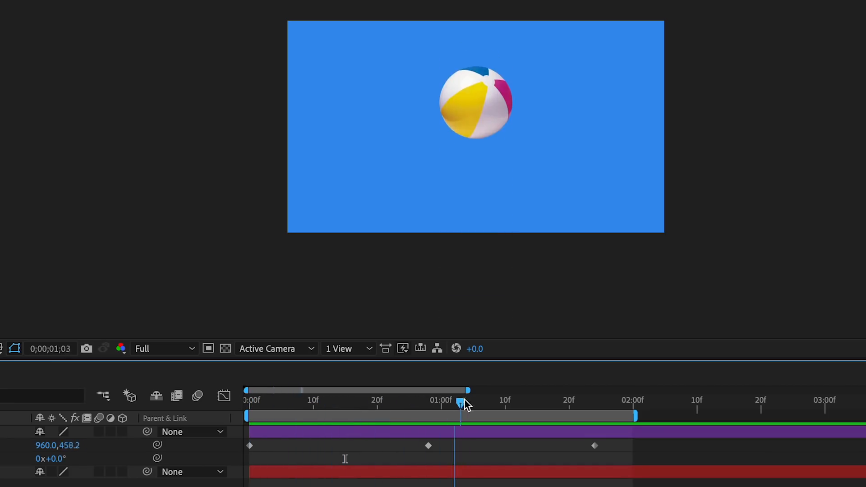
left_click_drag(249, 435, 730, 469)
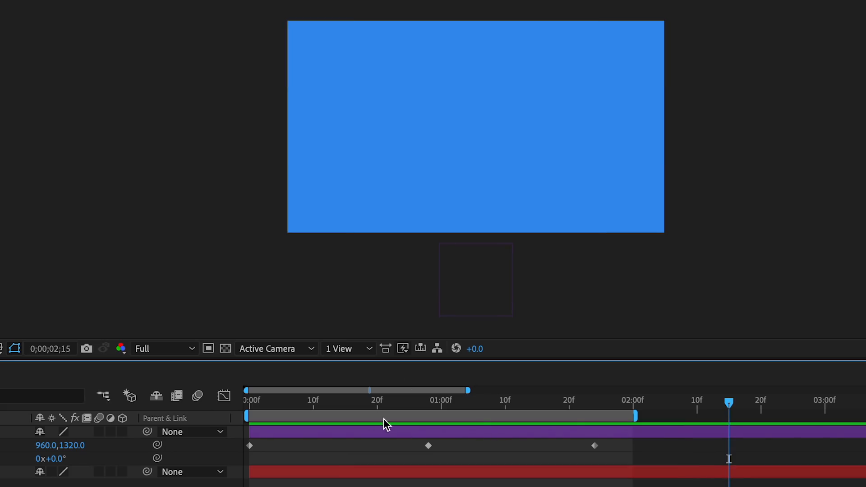
key("space")
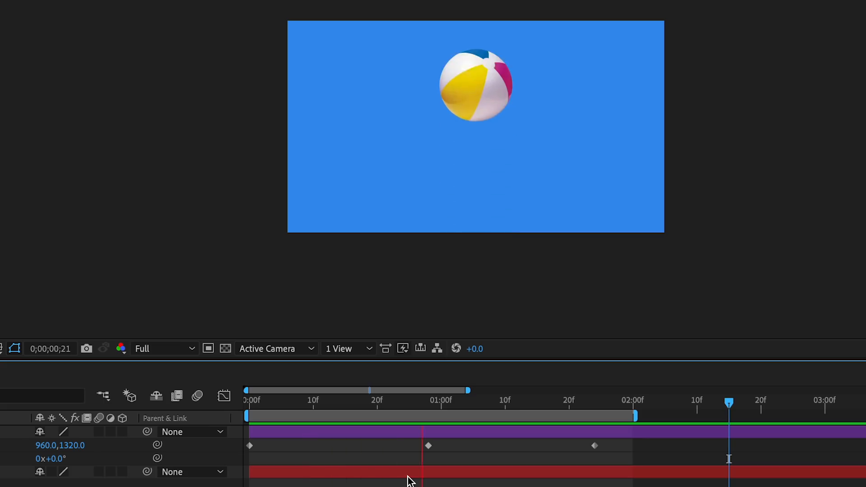
key("space")
Check the speed graph of the ball's linear Position keyframes and return to the keyframe view.
left_click(428, 445)
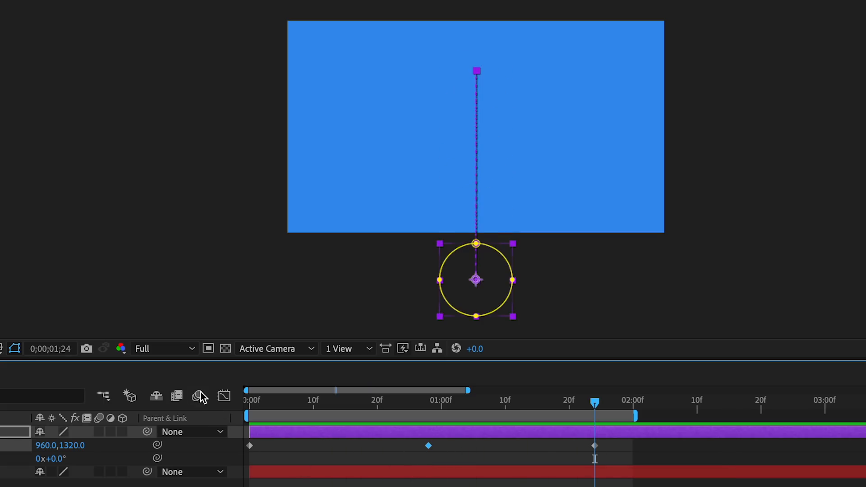
left_click(223, 396)
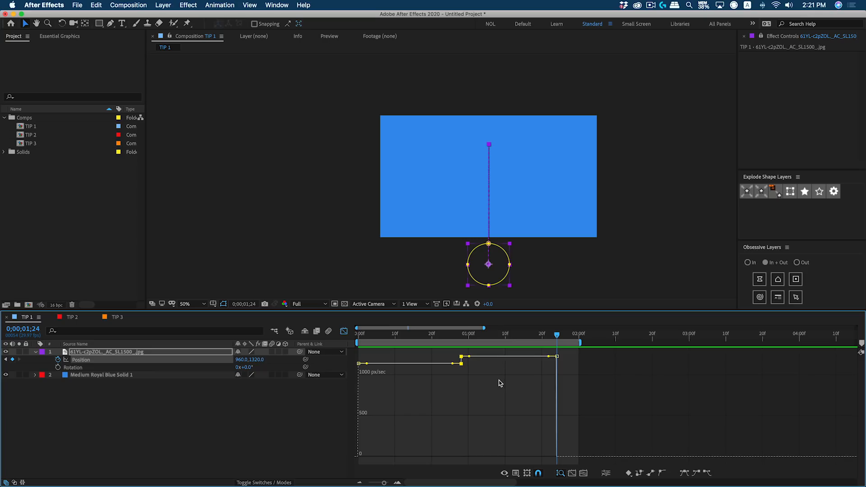
left_click(344, 331)
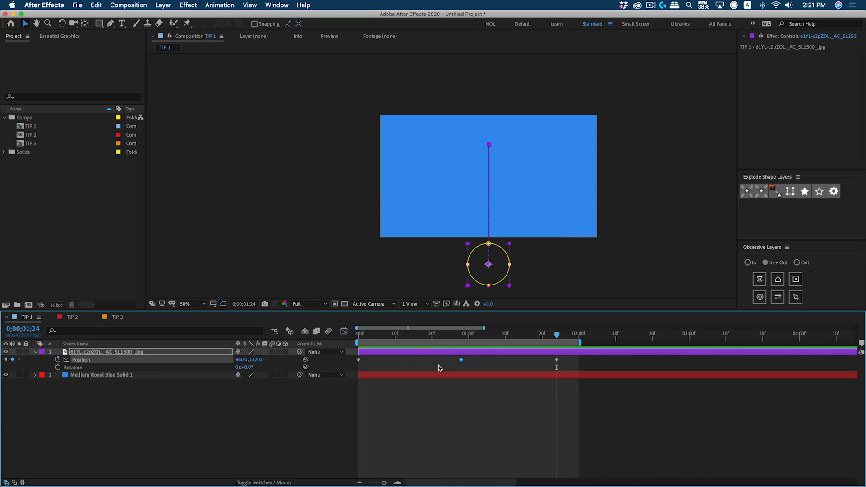
Select all three of the ball's Position keyframes and apply Easy Ease to them.
left_click_drag(567, 361, 359, 365)
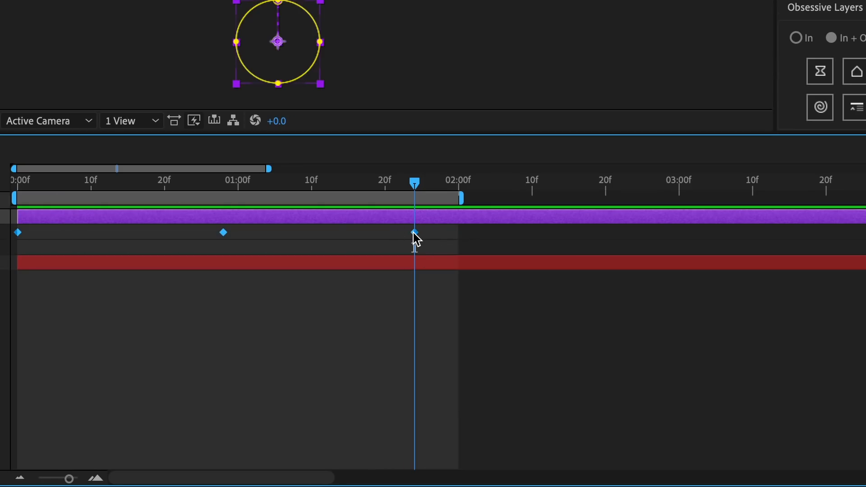
right_click(413, 232)
mouse_move(475, 444)
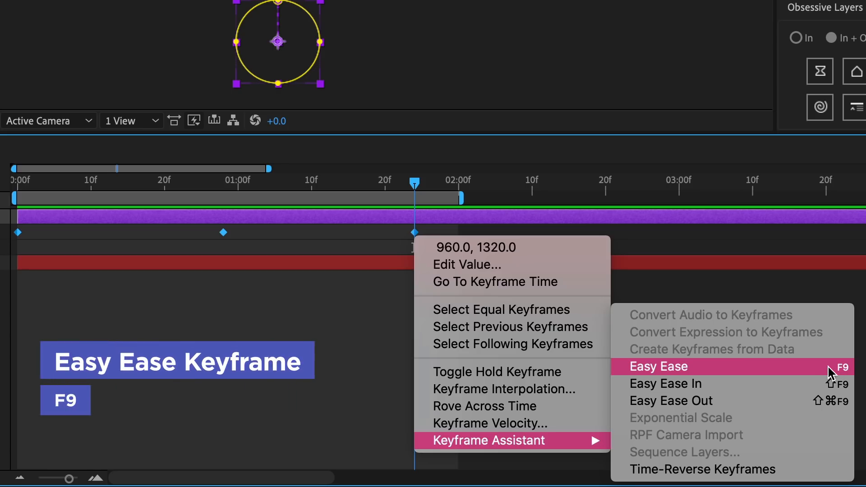
left_click(799, 374)
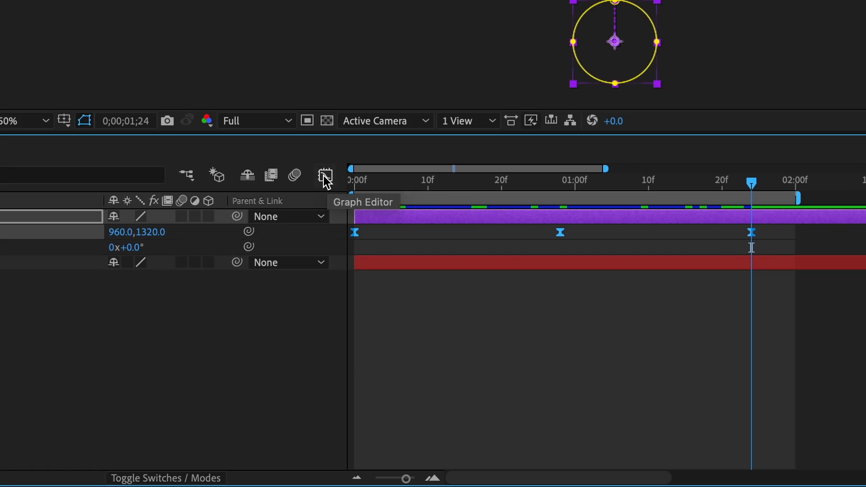
Show the eased Position keyframes in the Graph Editor and play back the ball's motion.
left_click(323, 176)
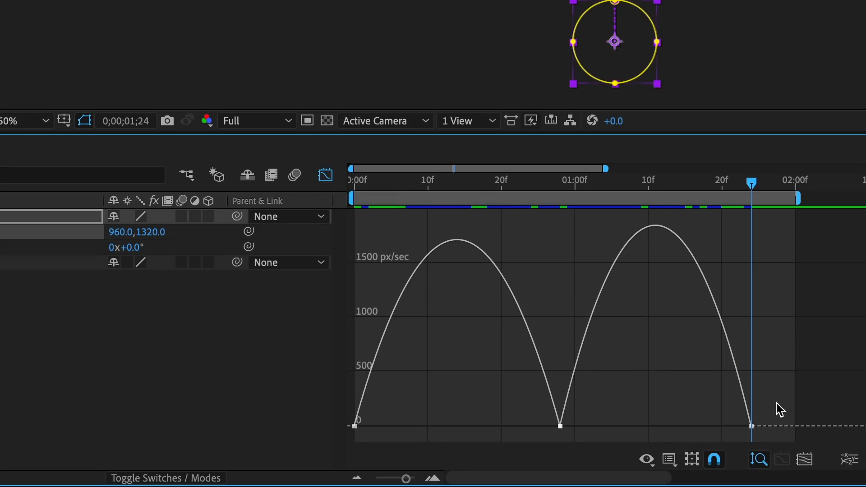
mouse_move(437, 248)
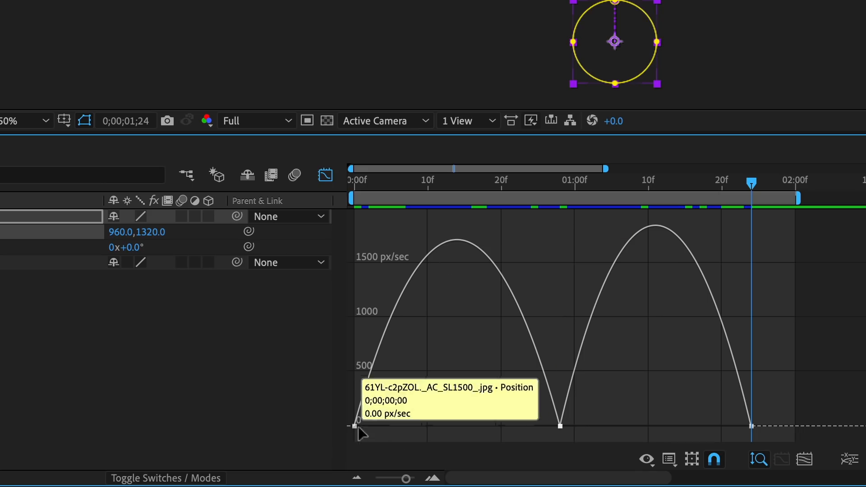
mouse_move(462, 244)
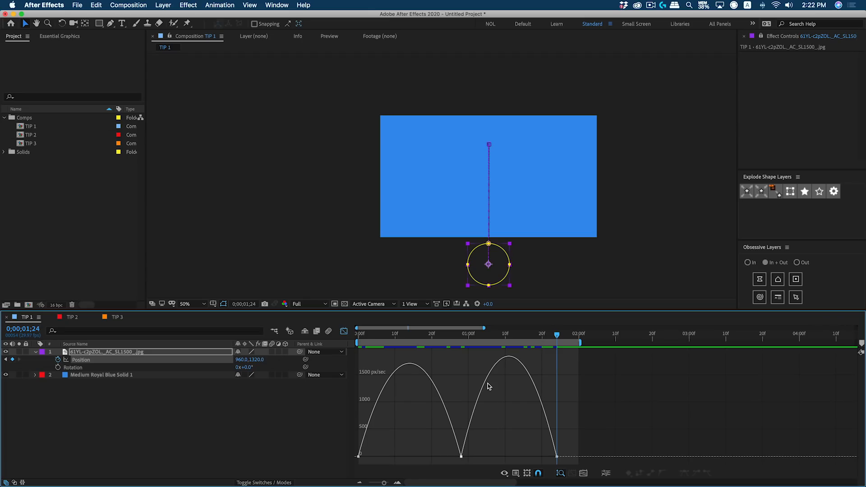
key("space")
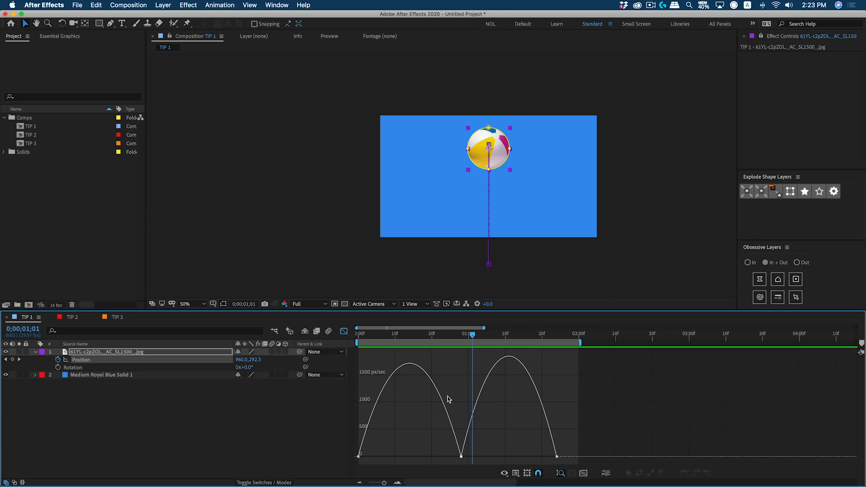
Reshape the Position speed graph into a valley by lengthening both influence handles of the middle keyframe, and preview the ball's bounce.
mouse_move(478, 398)
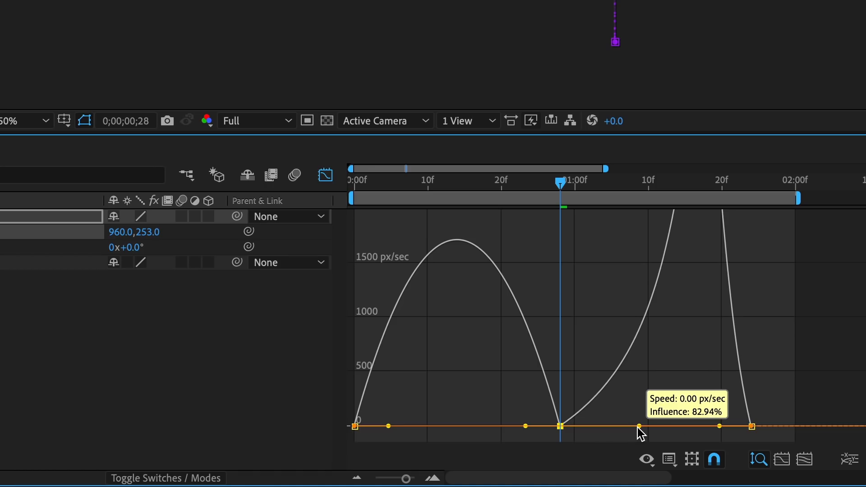
left_click_drag(640, 433, 641, 432)
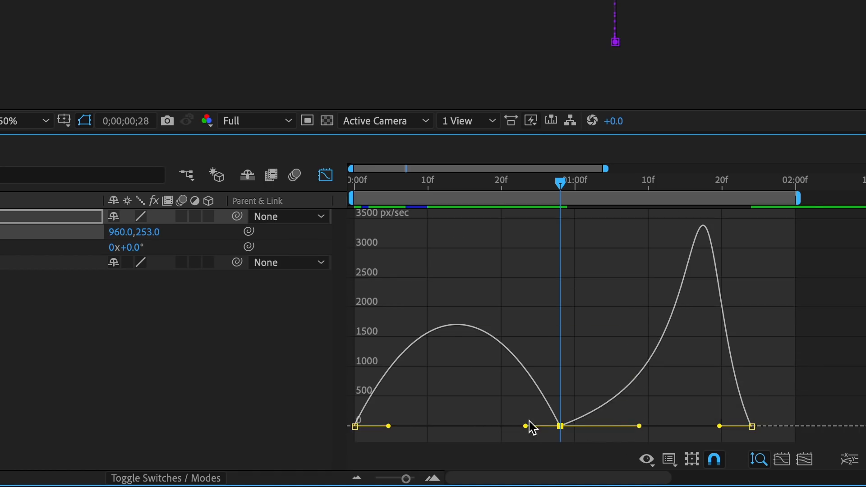
left_click_drag(525, 426, 472, 425)
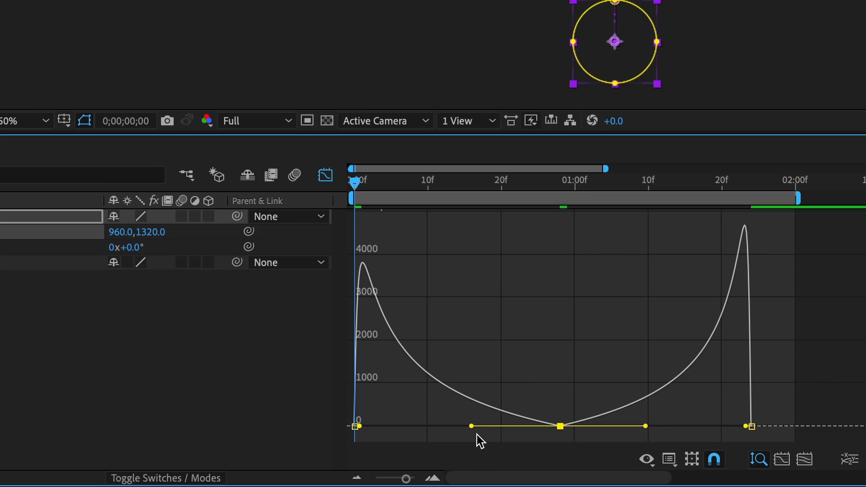
left_click_drag(471, 427, 464, 426)
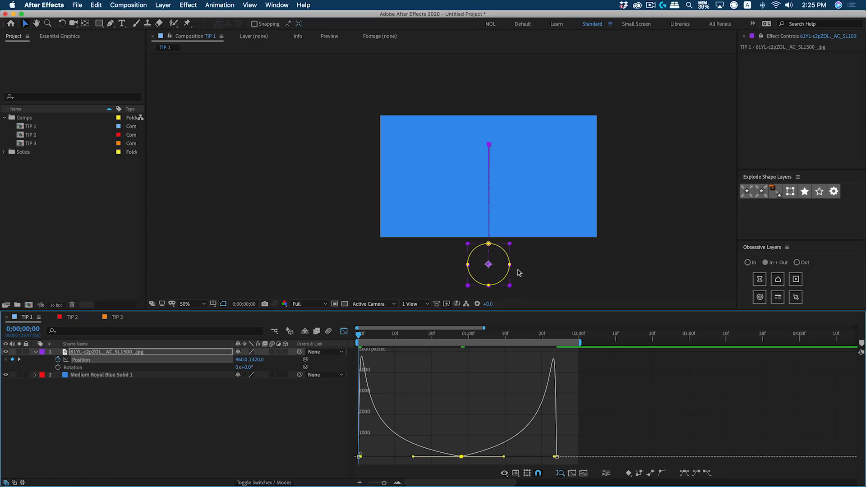
key("space")
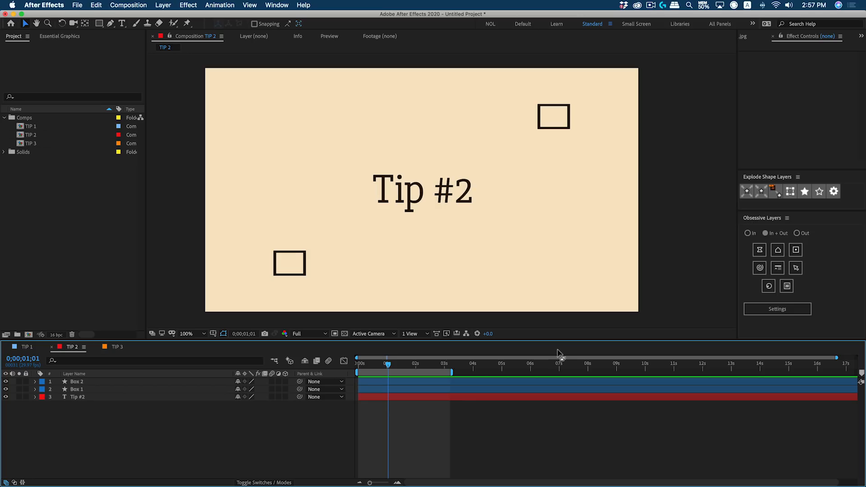
Preview the TIP 2 composition and add a new adjustment layer above its box and text layers.
key("space")
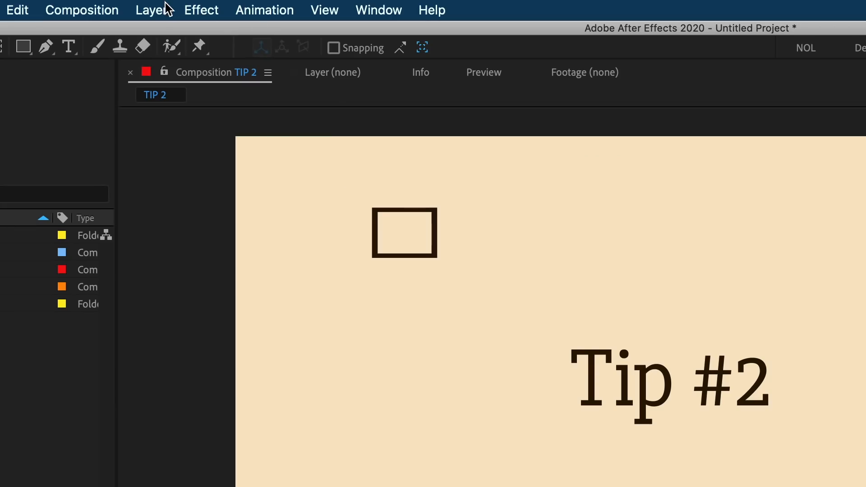
left_click(160, 10)
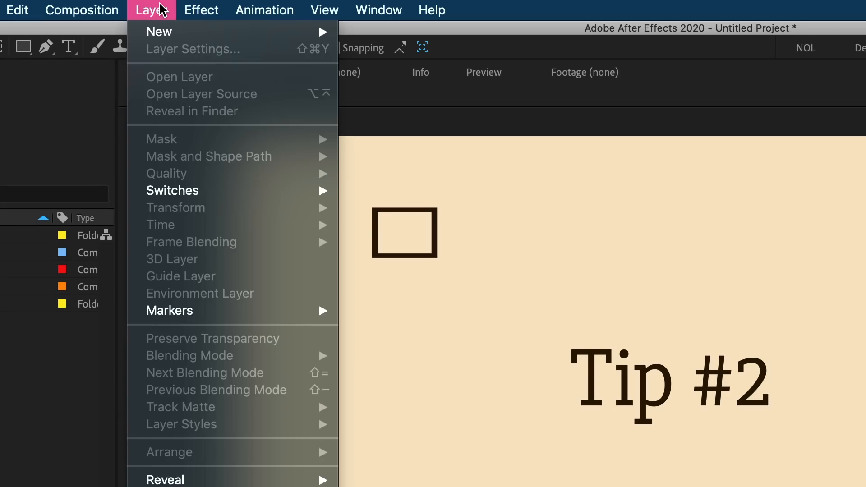
mouse_move(163, 34)
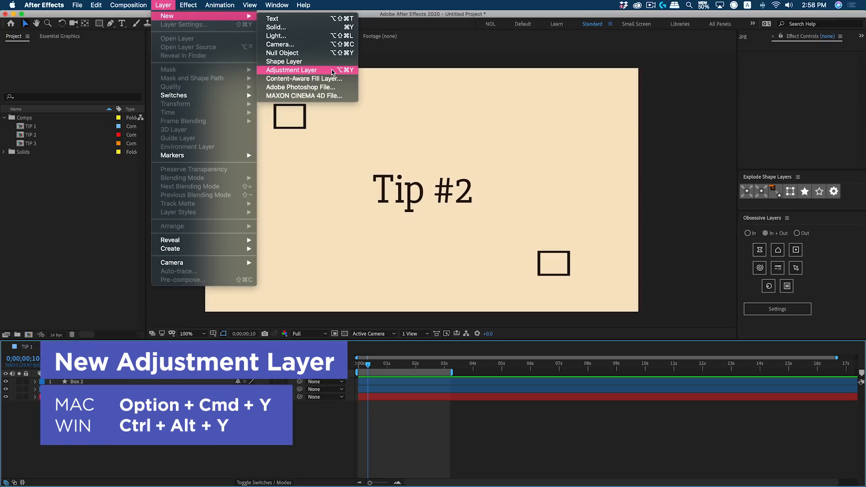
left_click(490, 143)
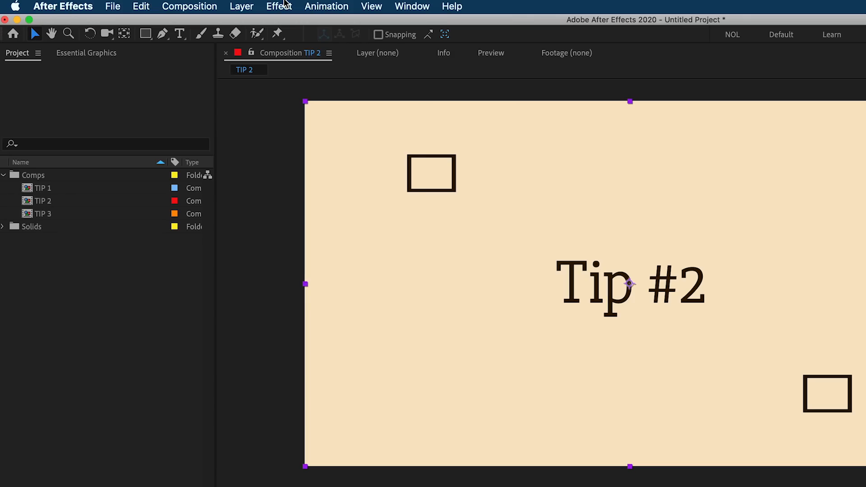
Apply the Posterize Time effect to the adjustment layer and set its Frame Rate to 12.
left_click(189, 5)
mouse_move(226, 270)
mouse_move(336, 391)
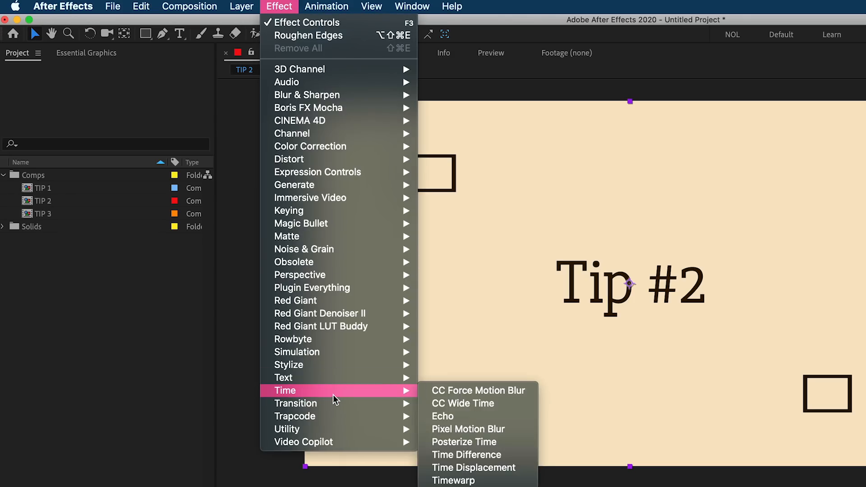
left_click(494, 441)
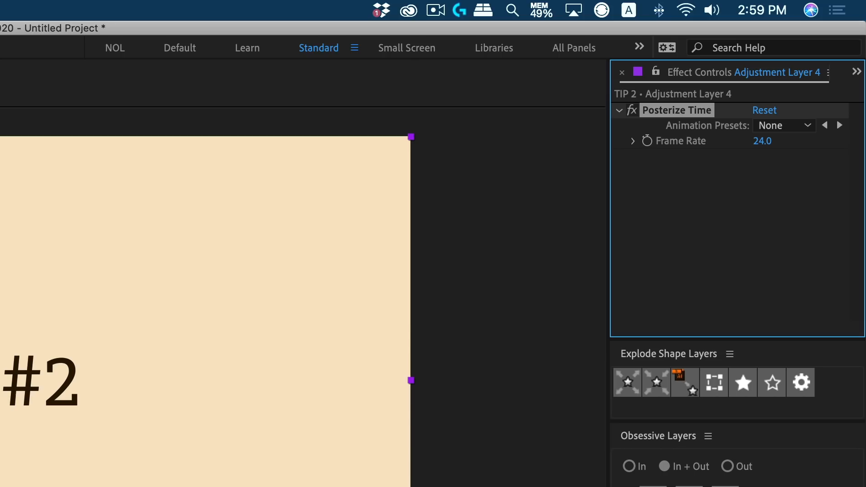
left_click(762, 141)
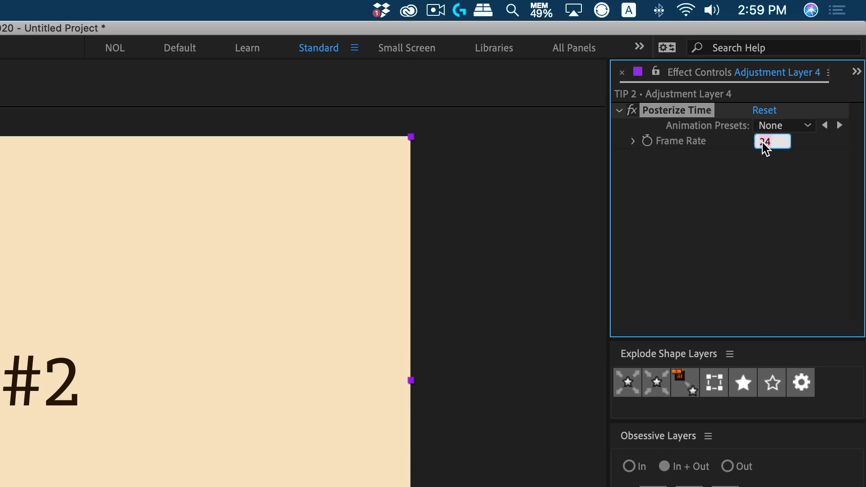
type("12")
key("Return")
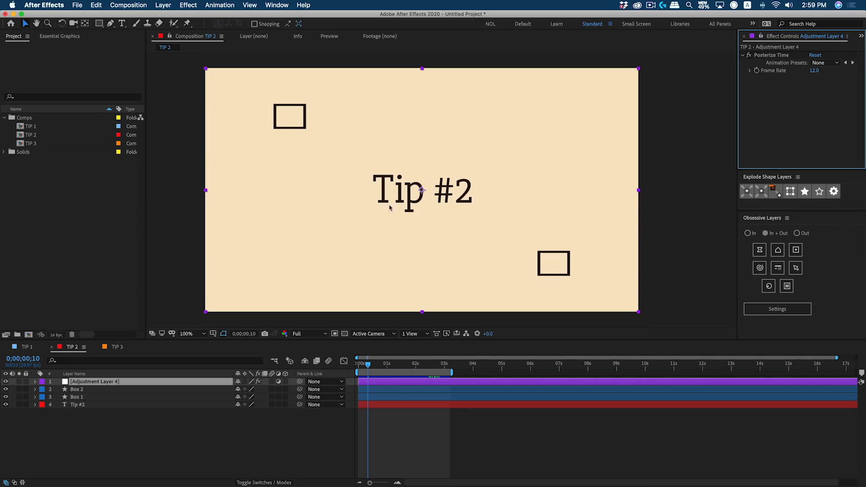
Play the posterized TIP 2 animation and go back and forth frame by frame to examine its stepped motion.
key("space")
key("space")
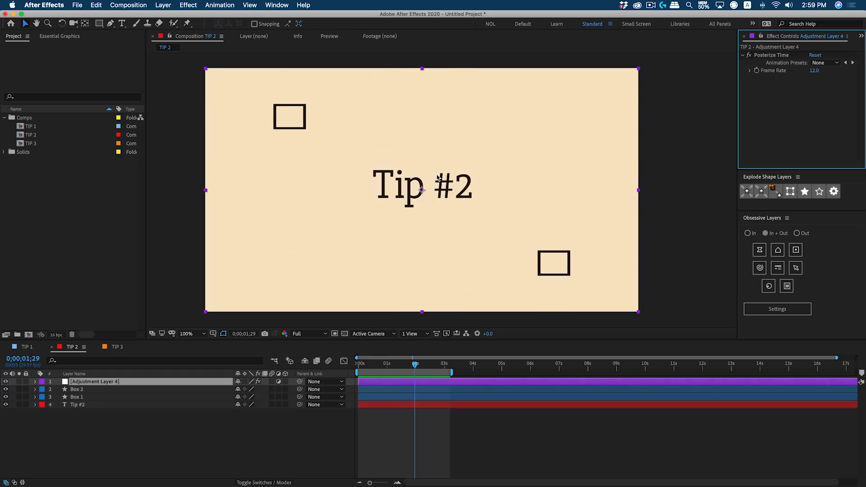
key("Page_Up")
key("Page_Up")
key("Page_Up")
key("Page_Up")
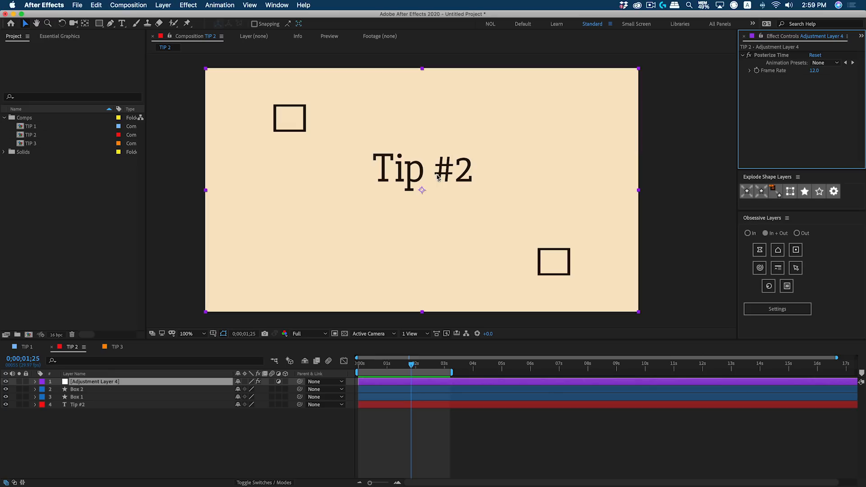
key("Page_Down")
key("Page_Down")
key("Page_Down")
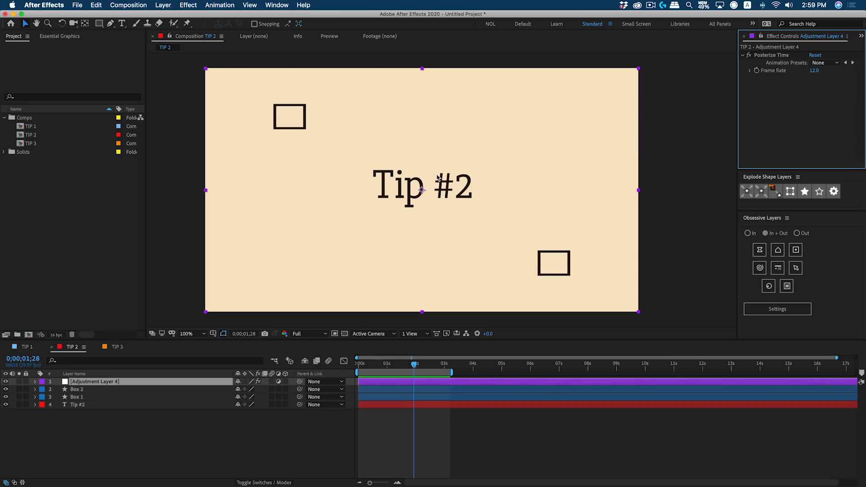
key("Page_Down")
key("Page_Down")
key("Page_Down")
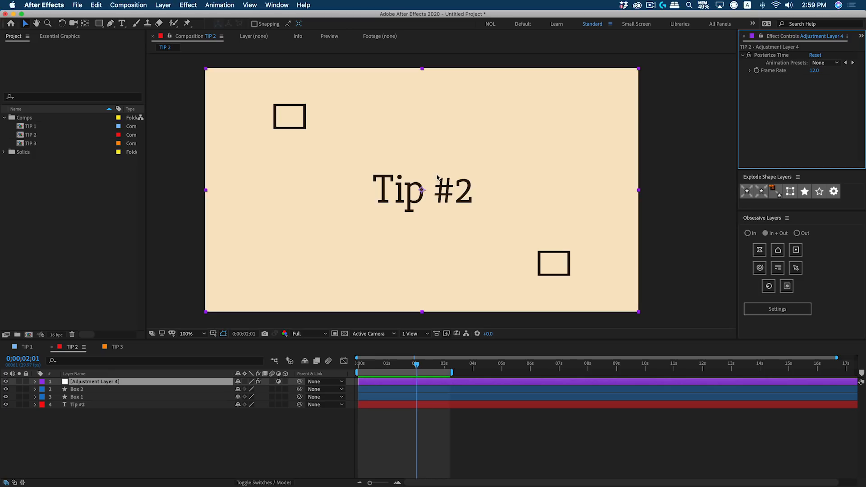
key("space")
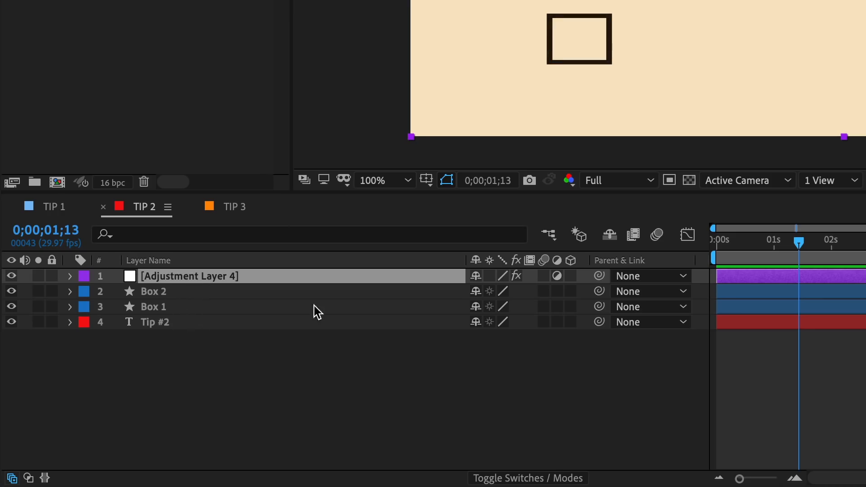
Rename the adjustment layer as POSTERIZE TIME.
left_click(189, 273)
key("Return")
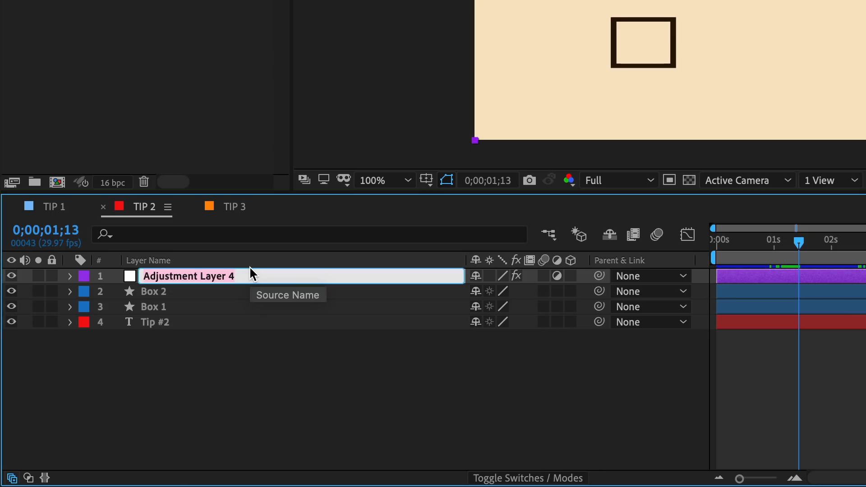
type("POSTERIZE TIME")
key("Return")
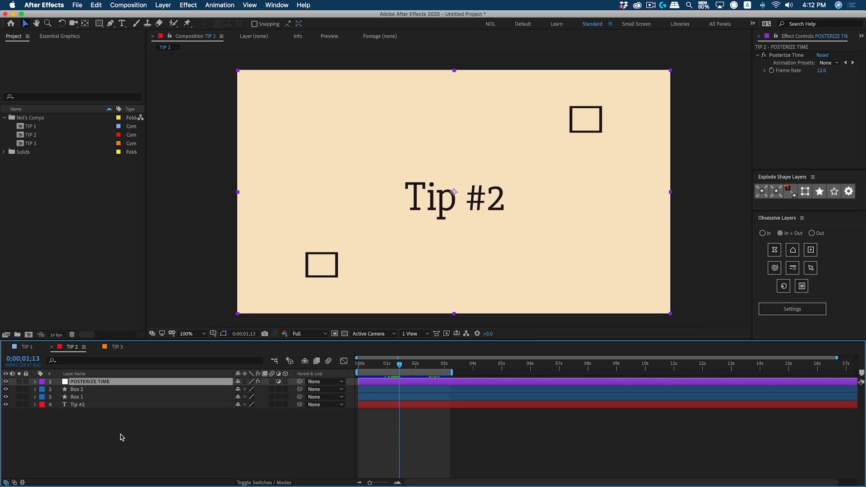
Add another adjustment layer above the POSTERIZE TIME layer.
left_click(163, 4)
mouse_move(166, 16)
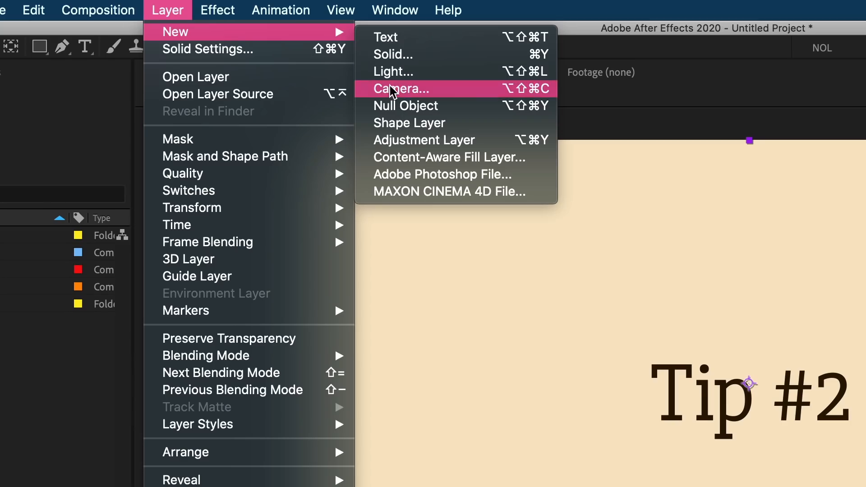
left_click(396, 140)
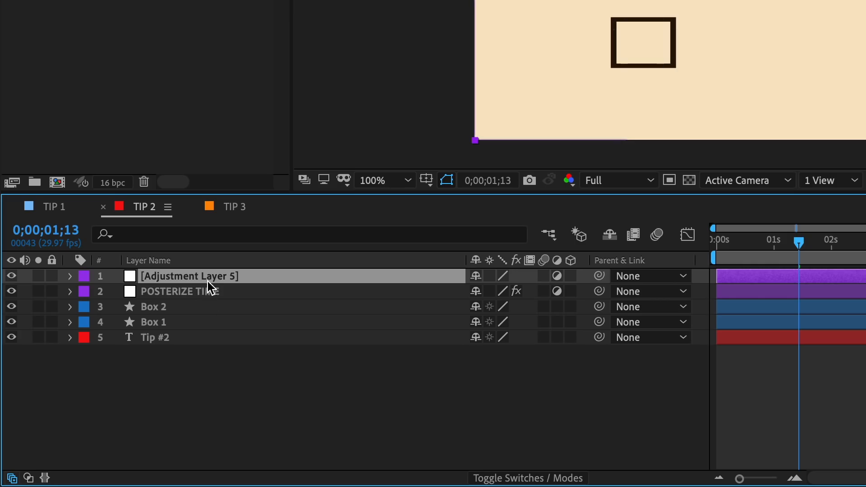
Move the new adjustment layer below POSTERIZE TIME and apply the Roughen Edges effect to it.
left_click_drag(222, 272, 226, 297)
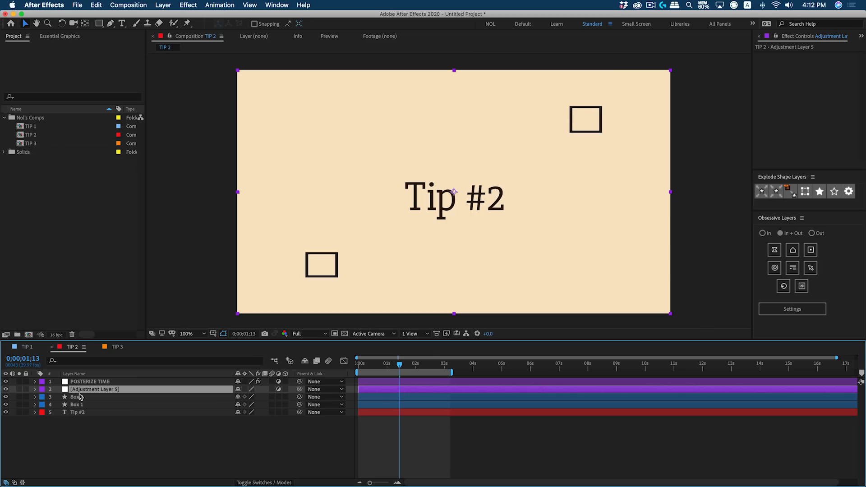
left_click(188, 5)
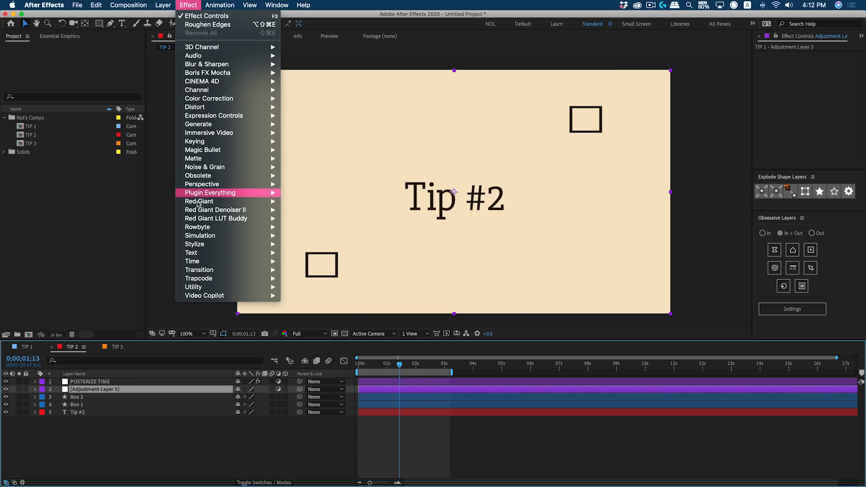
mouse_move(203, 244)
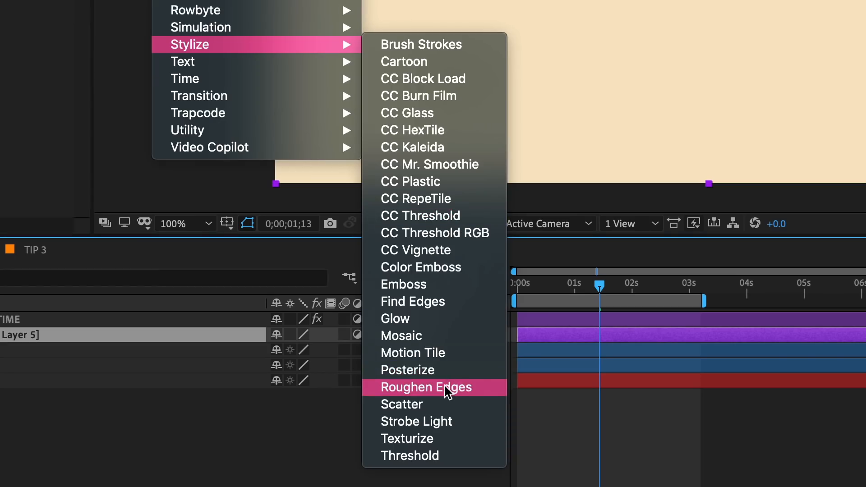
left_click(488, 388)
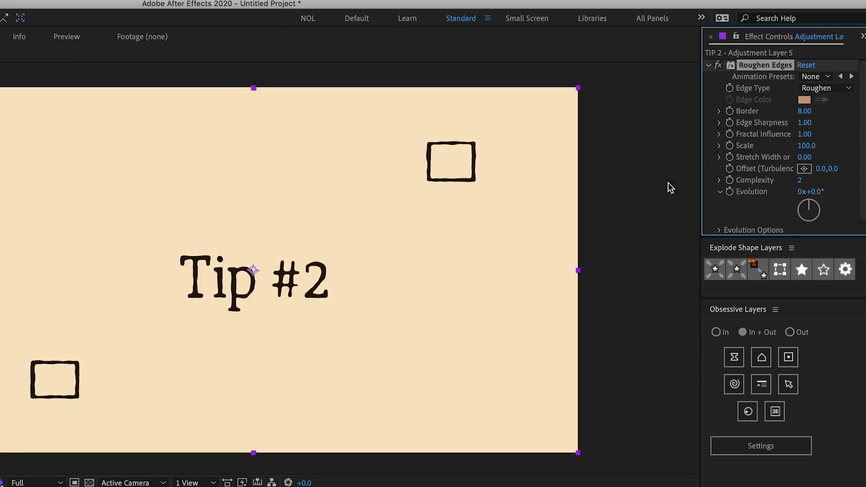
Compare the artwork with Roughen Edges off and on, and play the TIP 2 animation to examine the roughened look.
left_click(717, 65)
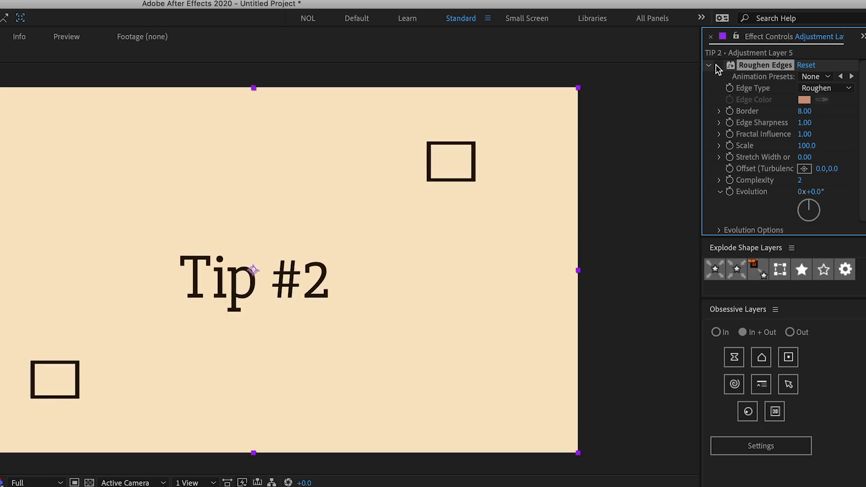
left_click(717, 65)
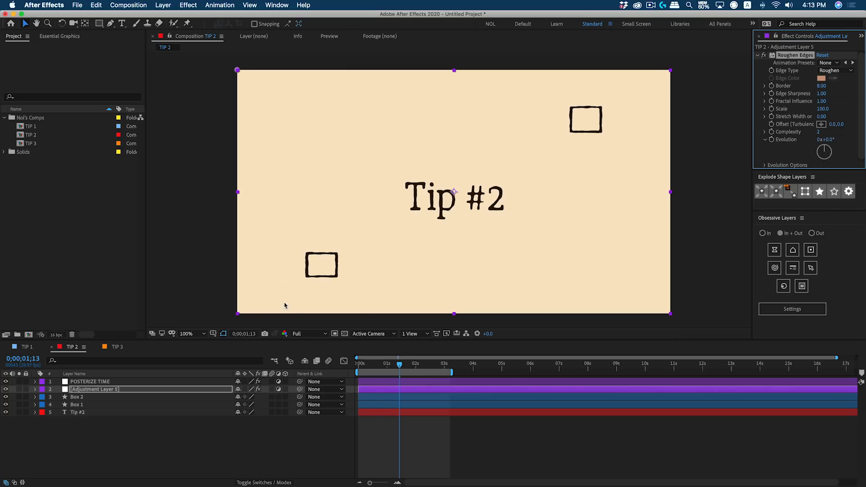
key("space")
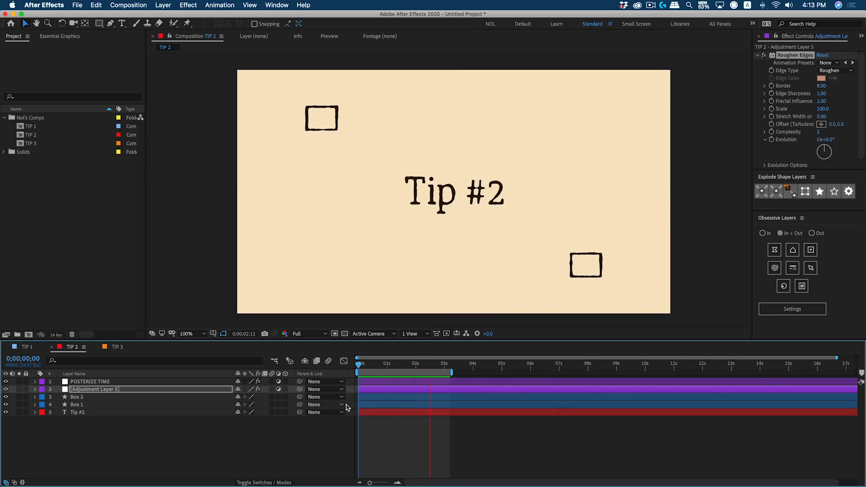
left_click(383, 376)
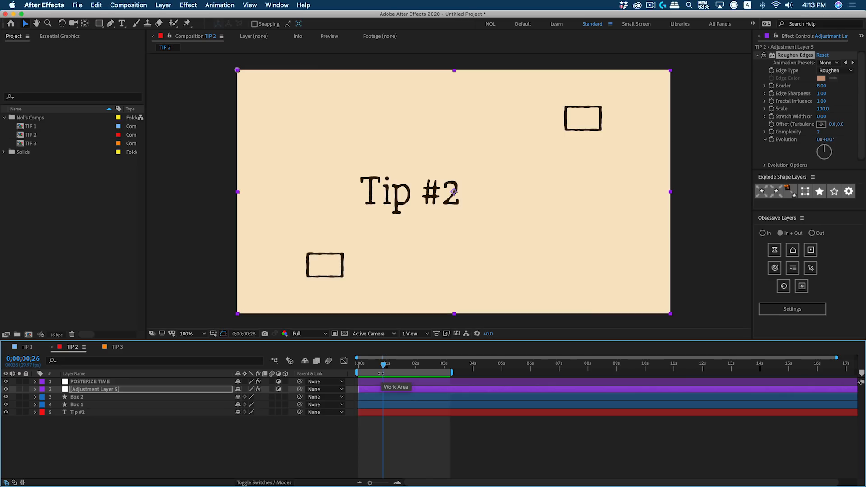
left_click_drag(383, 364, 354, 365)
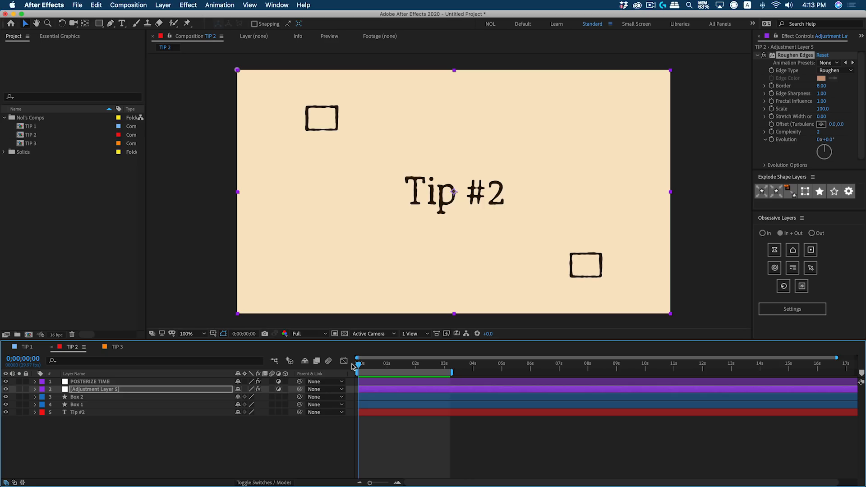
left_click(94, 391)
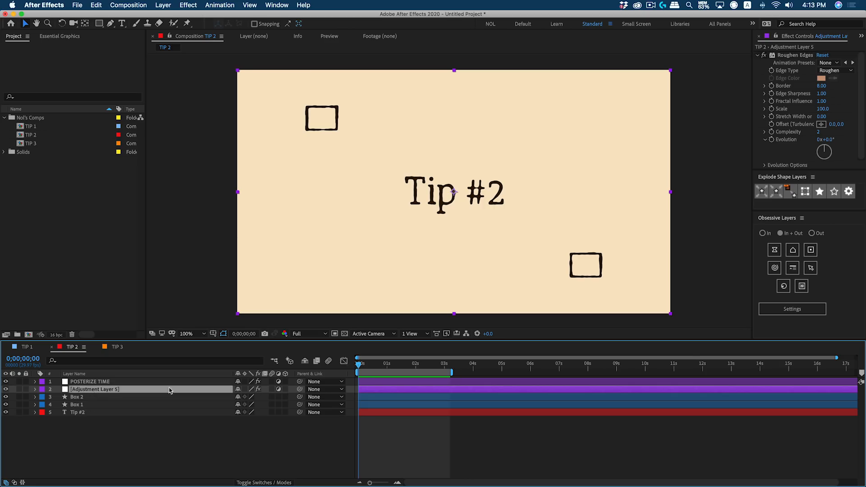
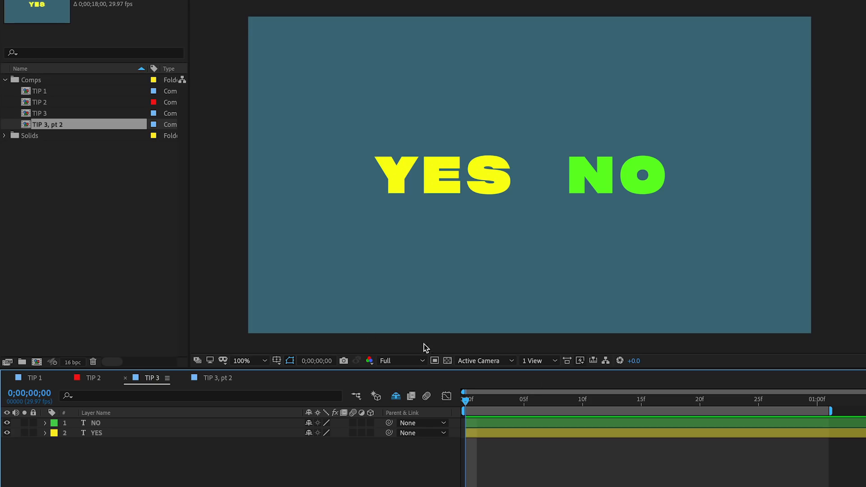
Move the YES text in TIP 3 to position 330, 540 and set a Position keyframe at frame 0.
left_click(523, 433)
key("p")
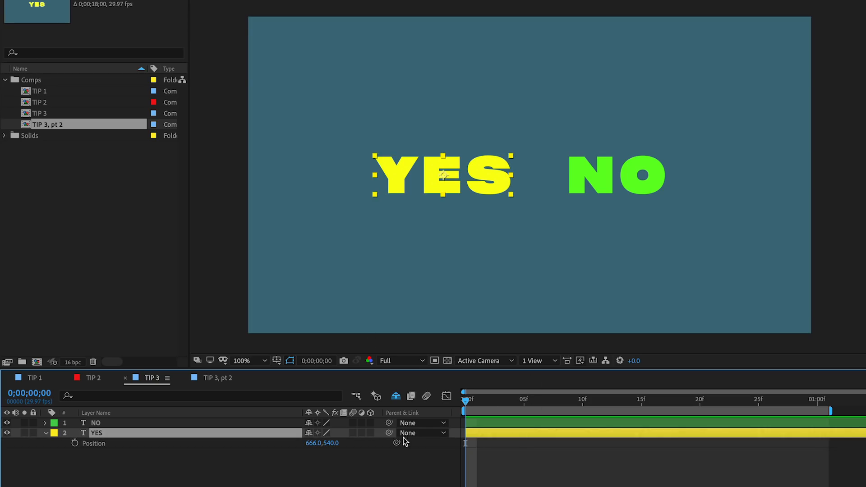
left_click_drag(310, 442, 110, 445)
left_click(74, 442)
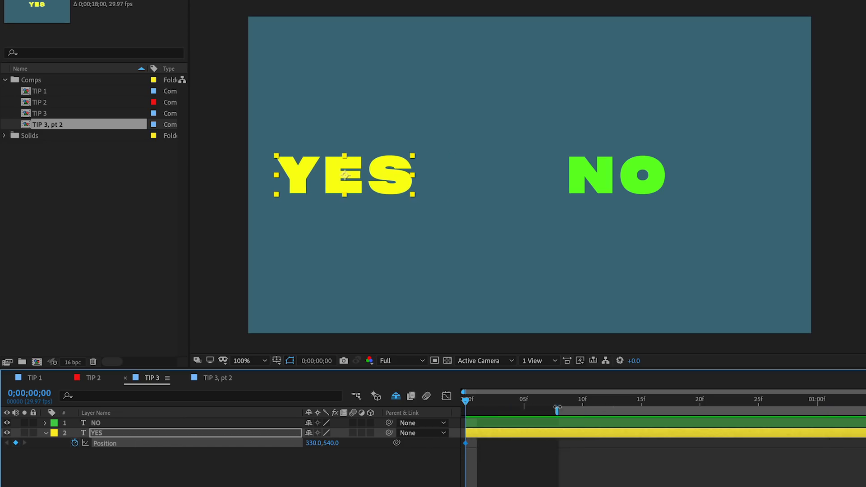
At frame 15, move the YES text horizontally to position 1612, 540 to create the ending Position keyframe.
left_click(621, 404)
left_click_drag(621, 404, 641, 401)
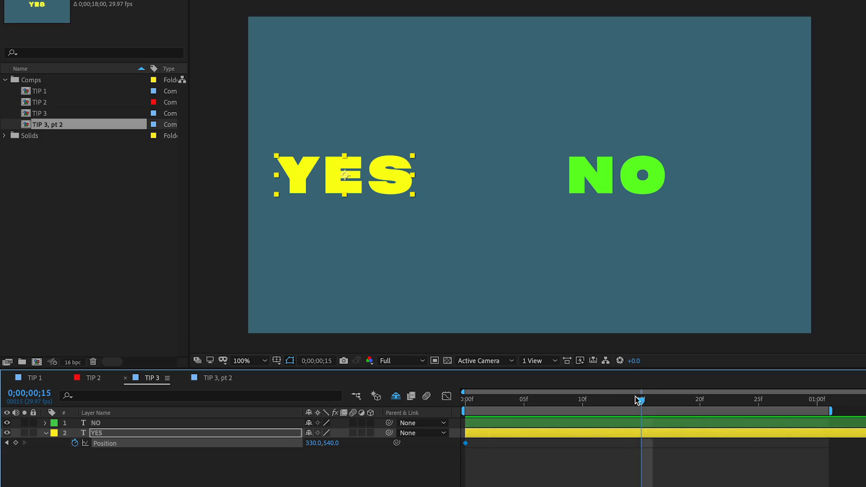
left_click_drag(396, 183, 766, 223)
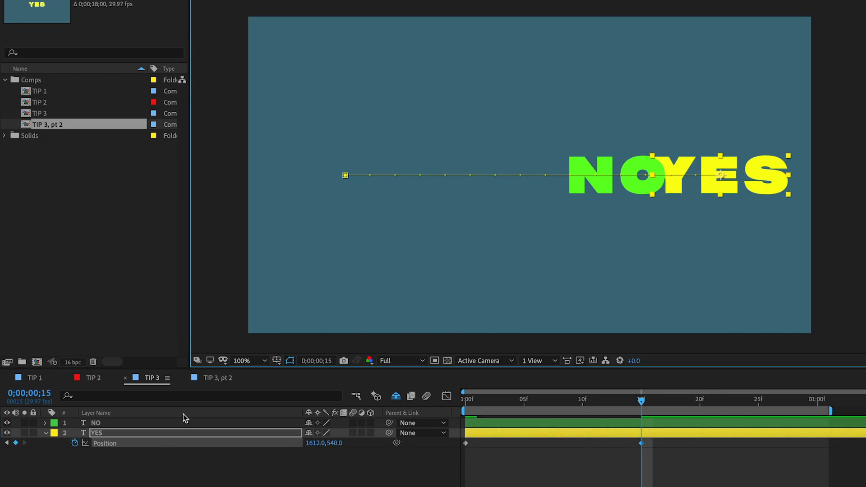
Copy both YES Position keyframes to the NO layer from frame 0 and play the matching motion.
left_click(466, 400)
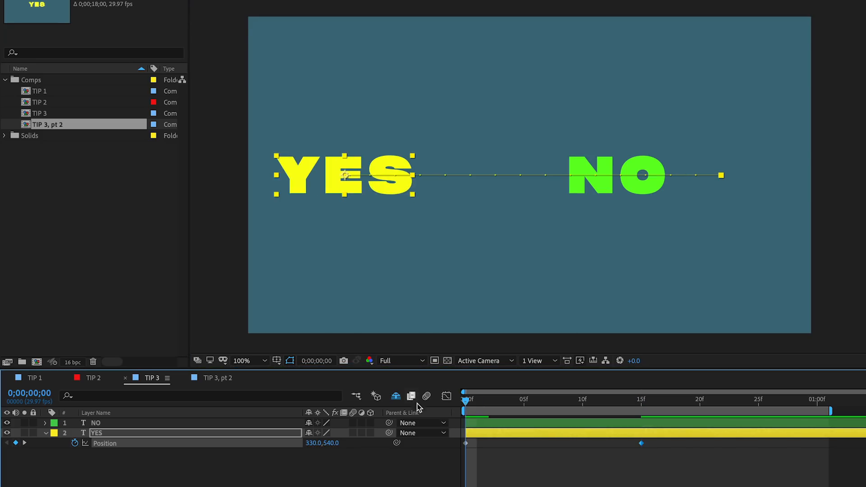
left_click_drag(670, 440, 424, 442)
key("ctrl+c")
left_click(603, 424)
key("ctrl+v")
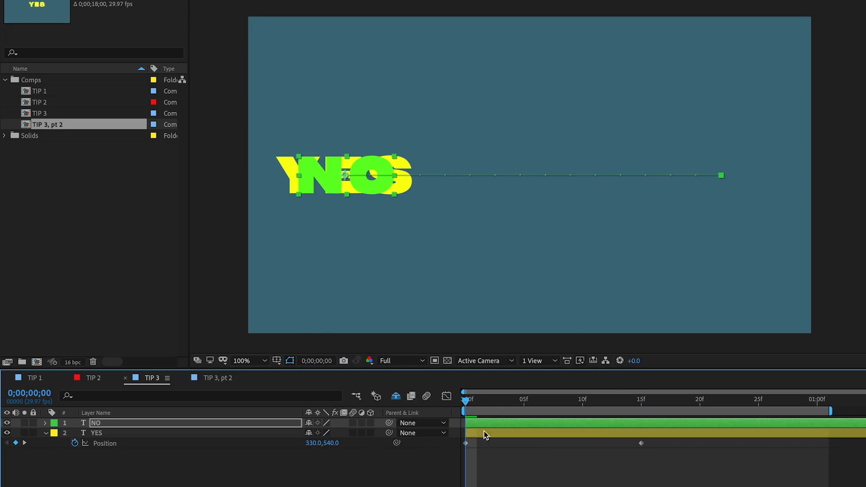
key("space")
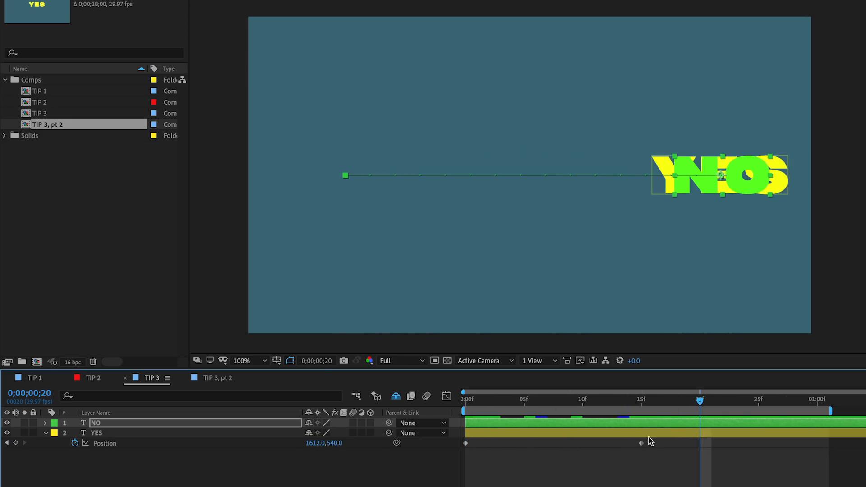
Shift the Position keyframes of NO and YES to frames 6 and 21 and apply Easy Ease to them.
key("u")
left_click_drag(653, 433, 536, 433)
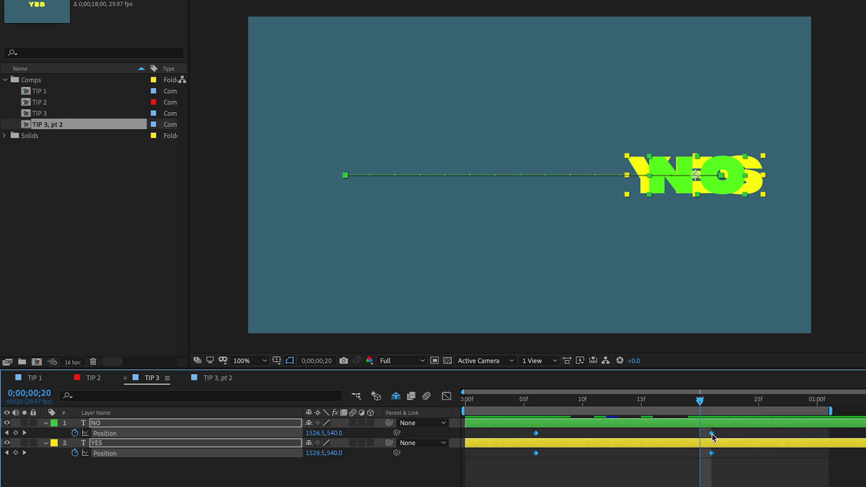
mouse_move(712, 435)
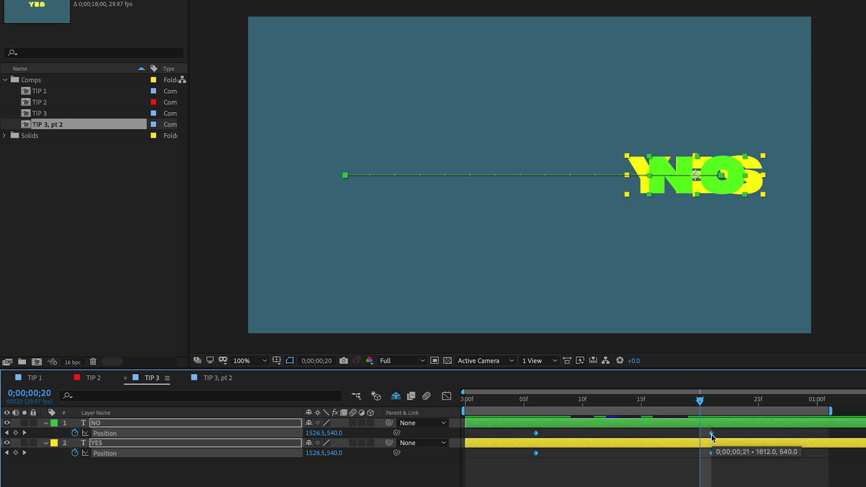
key("F9")
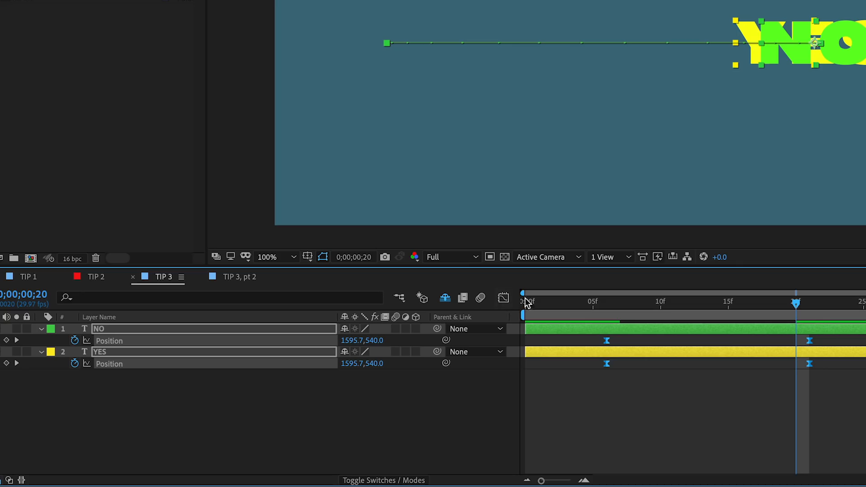
In the speed graph, raise the starting keyframes' outgoing influence to 90.67% and extend the ending keyframes' incoming influence almost to the middle.
left_click(504, 298)
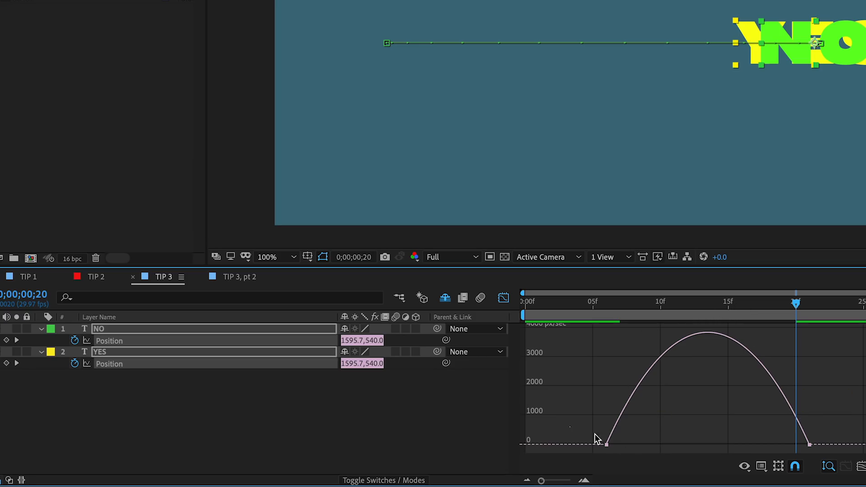
left_click_drag(571, 425, 644, 452)
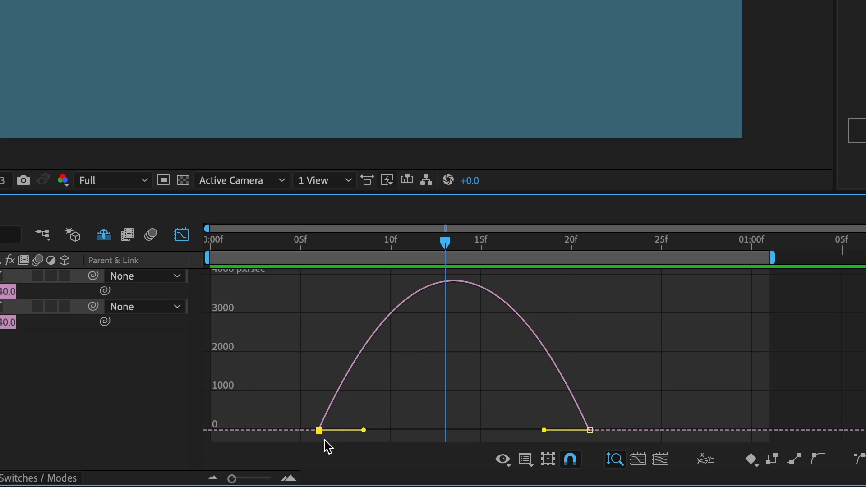
left_click_drag(288, 401, 362, 434)
left_click_drag(364, 432, 442, 434)
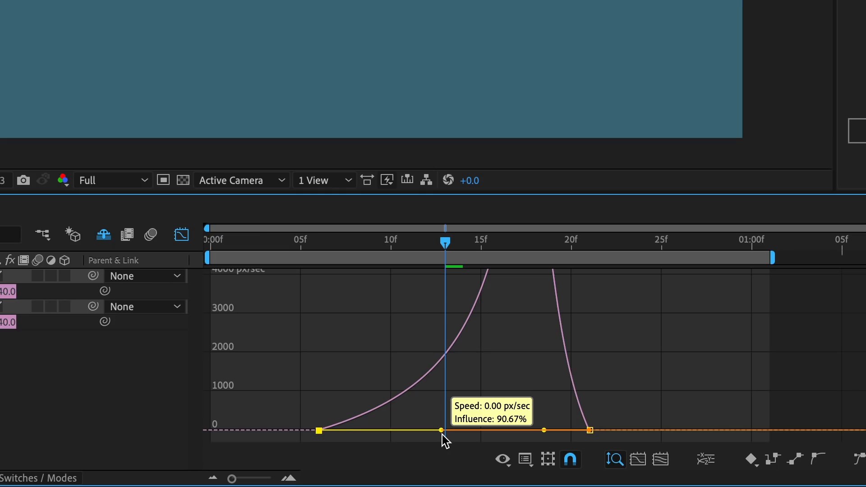
left_click_drag(442, 435, 442, 435)
left_click_drag(636, 400, 467, 433)
Locate the frame just before the speed peak and trim the end of the YES layer at frame 13.
left_click_drag(444, 242, 459, 249)
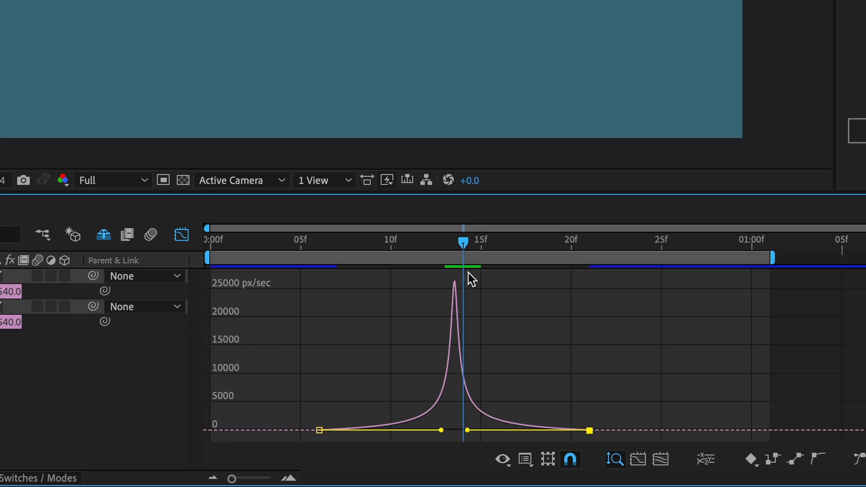
mouse_move(455, 313)
left_click_drag(462, 246, 447, 247)
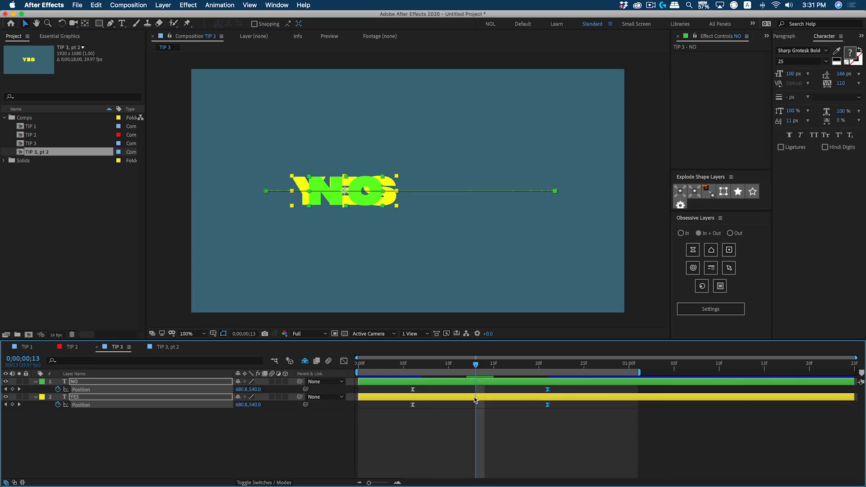
left_click(478, 413)
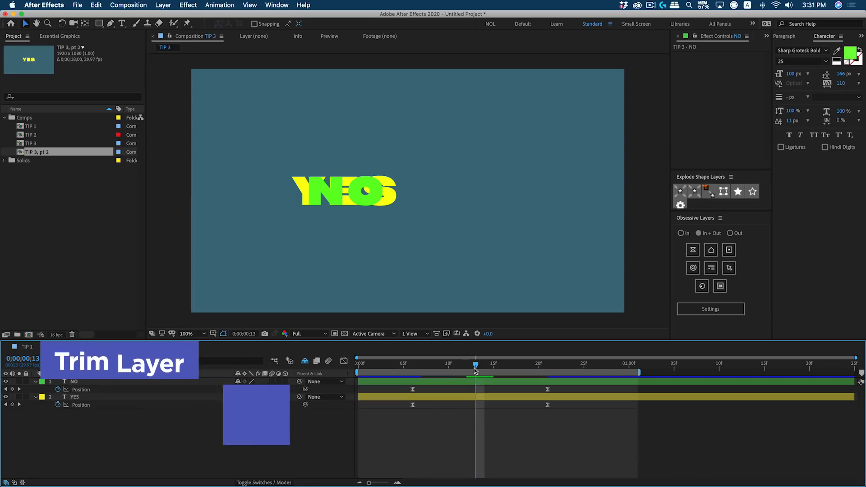
left_click(477, 396)
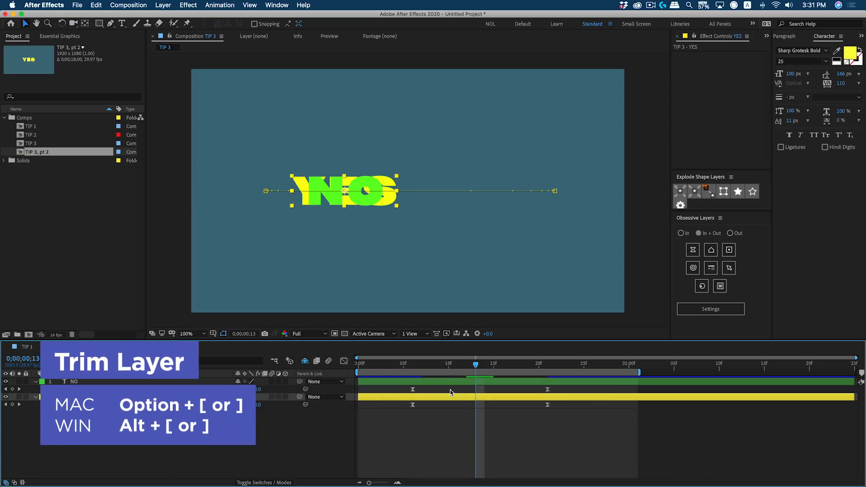
key("alt+bracketright")
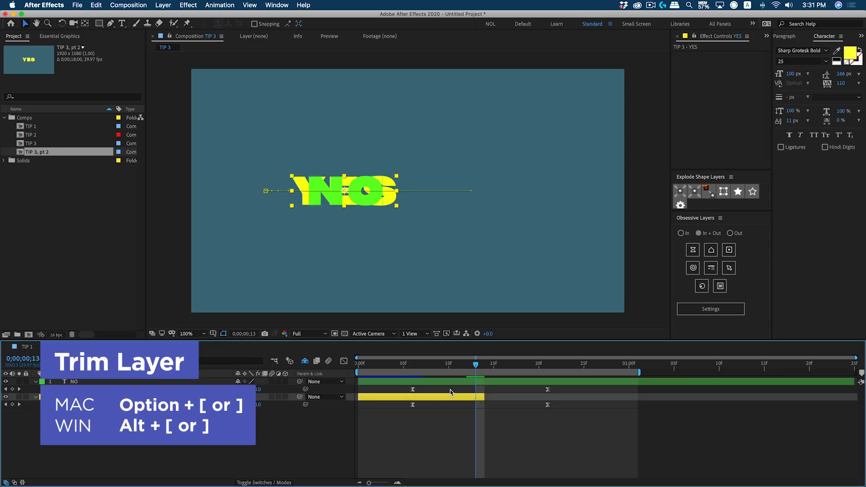
Trim the start of the NO layer to frame 14, one frame further on.
key("Page_Down")
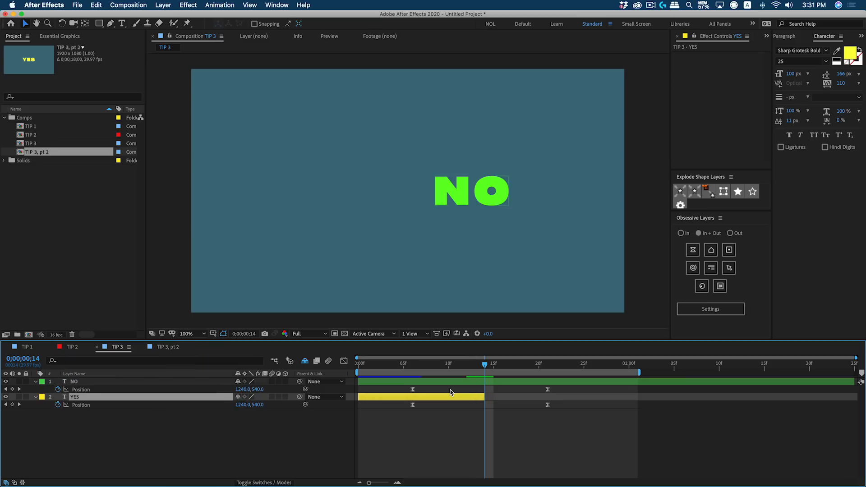
left_click(505, 382)
key("alt+bracketleft")
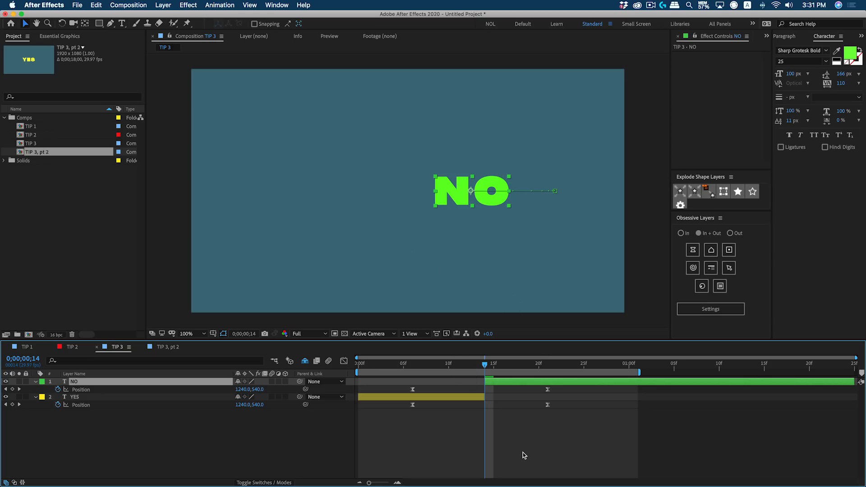
Examine the NO and YES Position speed graph at the cut point and play the TIP 3 transition.
left_click(343, 361)
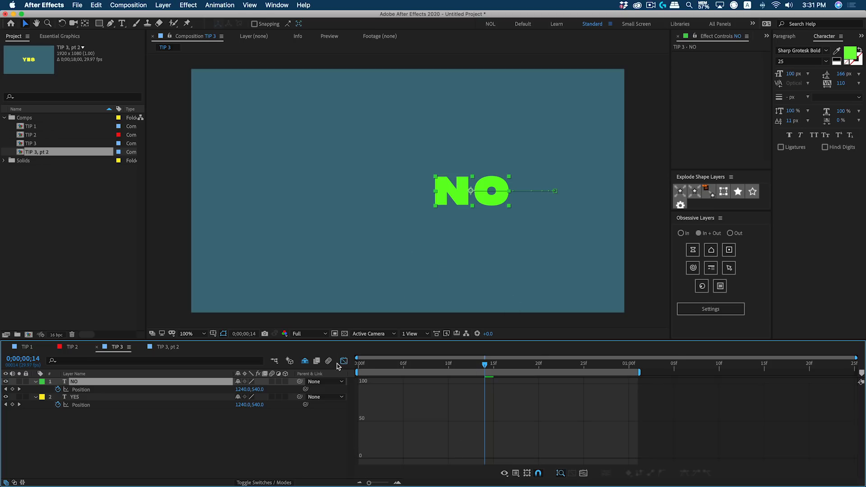
left_click(75, 390)
left_click(78, 405, "shift")
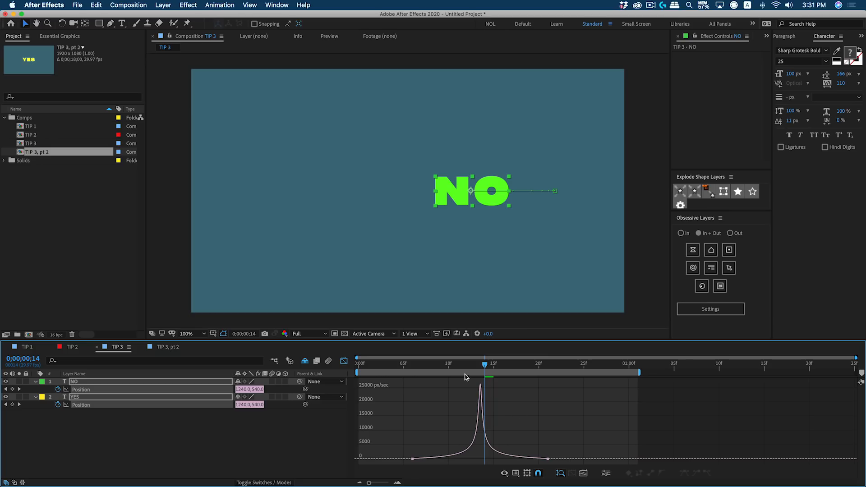
left_click(343, 361)
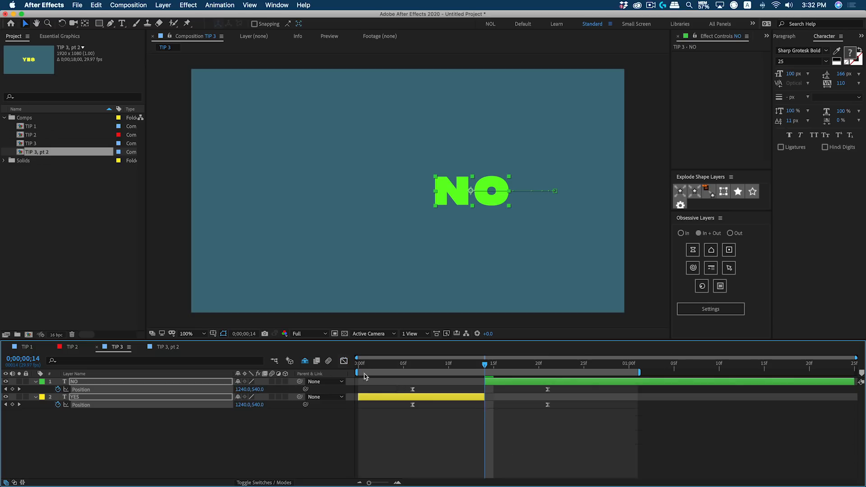
key("space")
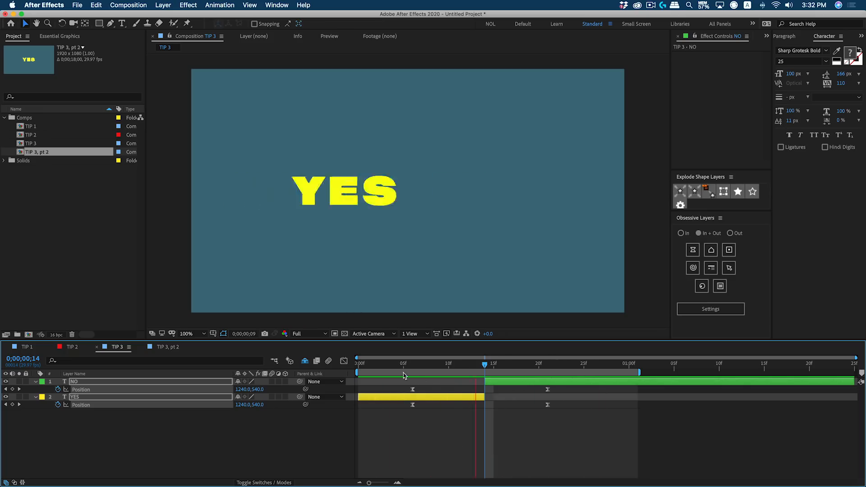
key("space")
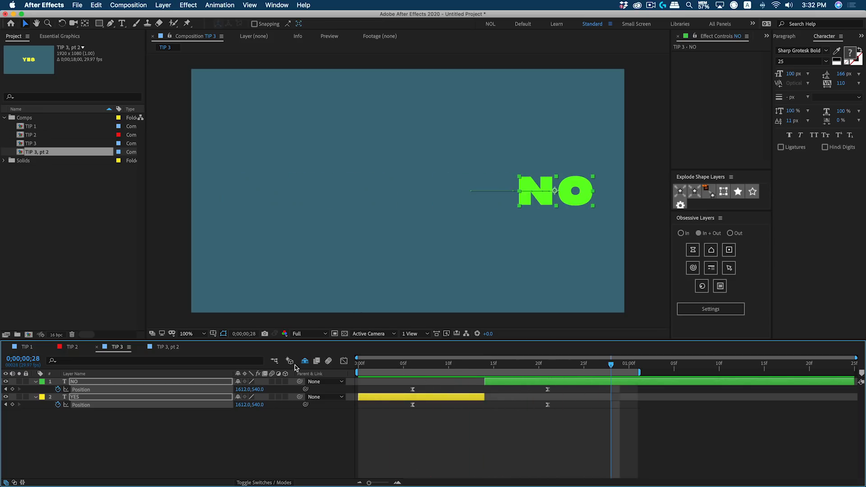
Switch to the TIP 3, pt 2 composition and play its YES-to-NO rotation animation.
left_click(167, 347)
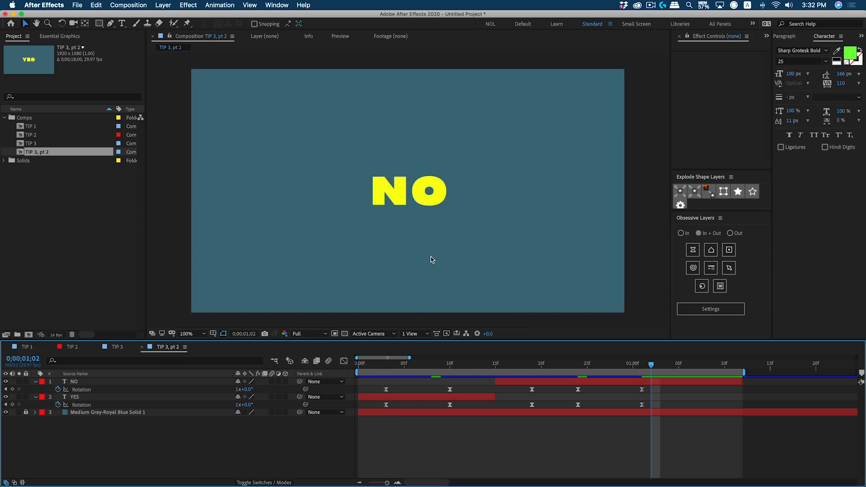
key("space")
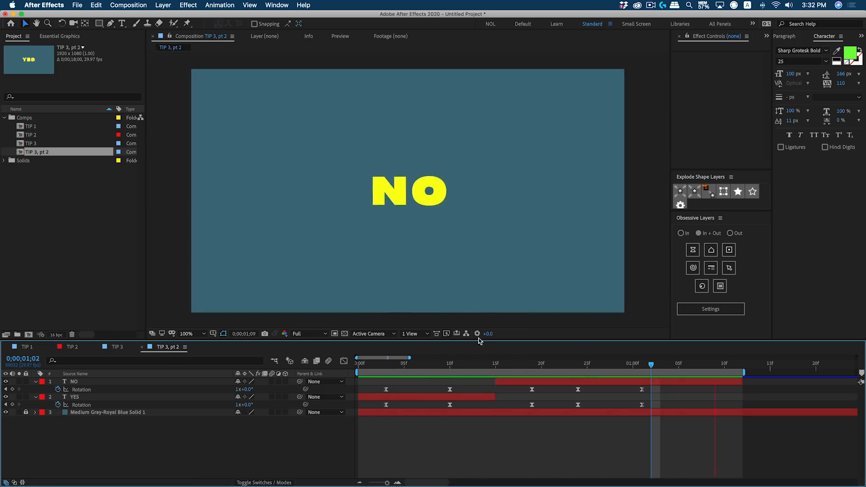